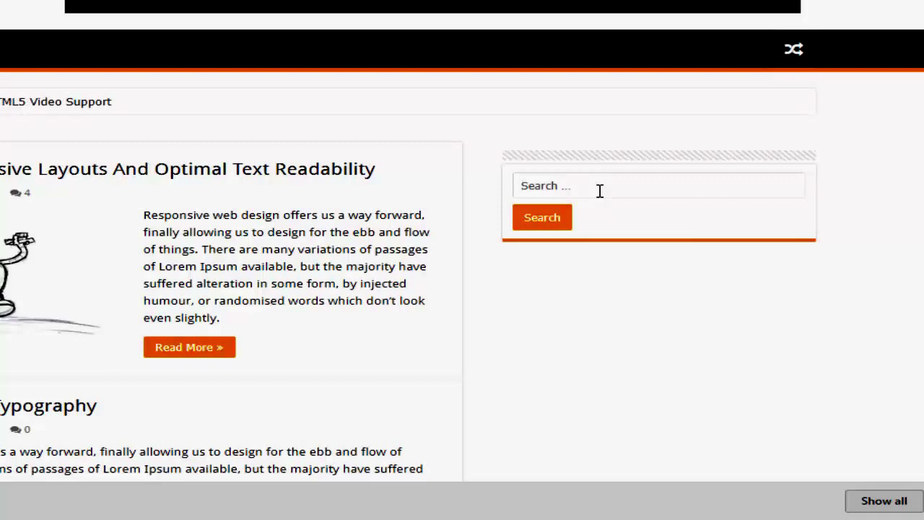
# - Search 'web' in the sidebar box to preview instant results, then clear the search
pyautogui.write('web')
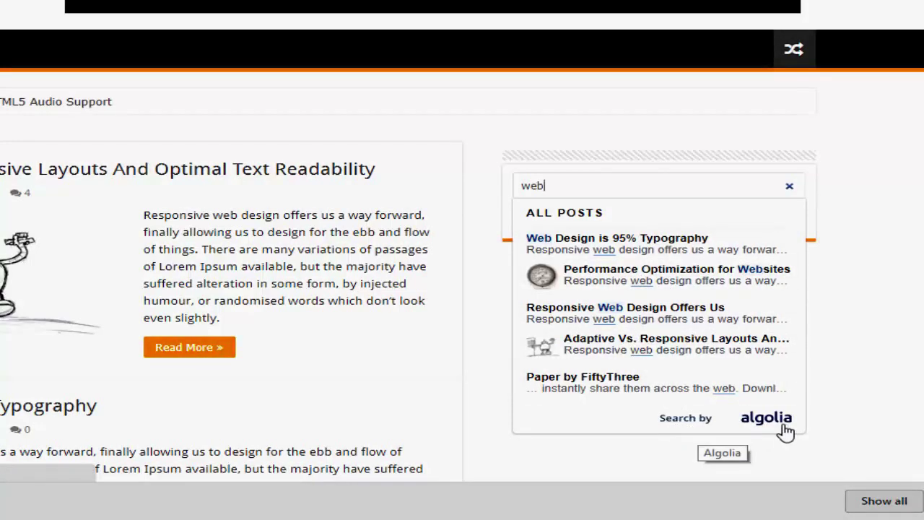
pyautogui.click(787, 187)
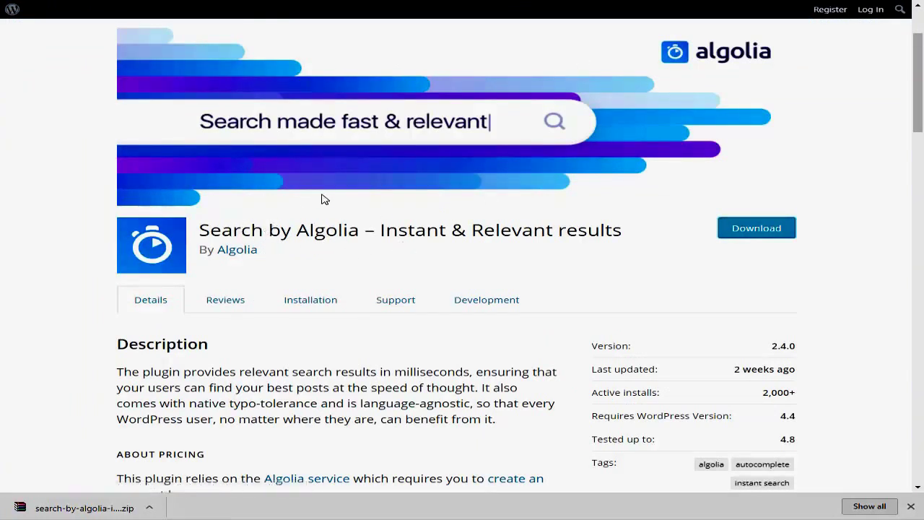
# - Scroll through the Search by Algolia plugin page on WordPress.org
pyautogui.scroll(-3, 439, 272)
pyautogui.scroll(4, 827, 346)
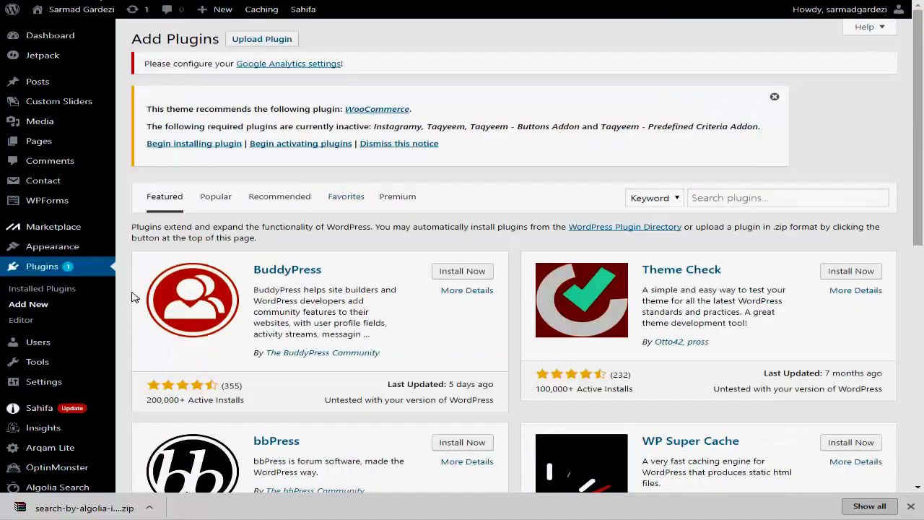
# - Upload the Search by Algolia zip as a plugin and go to Algolia Search settings
pyautogui.click(267, 40)
pyautogui.moveTo(148, 503); pyautogui.dragTo(404, 269)
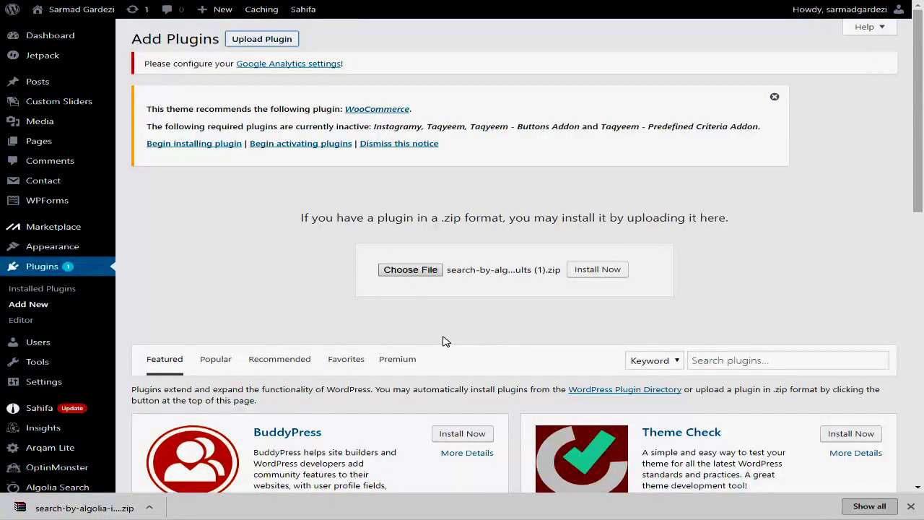
pyautogui.scroll(-2, 306, 312)
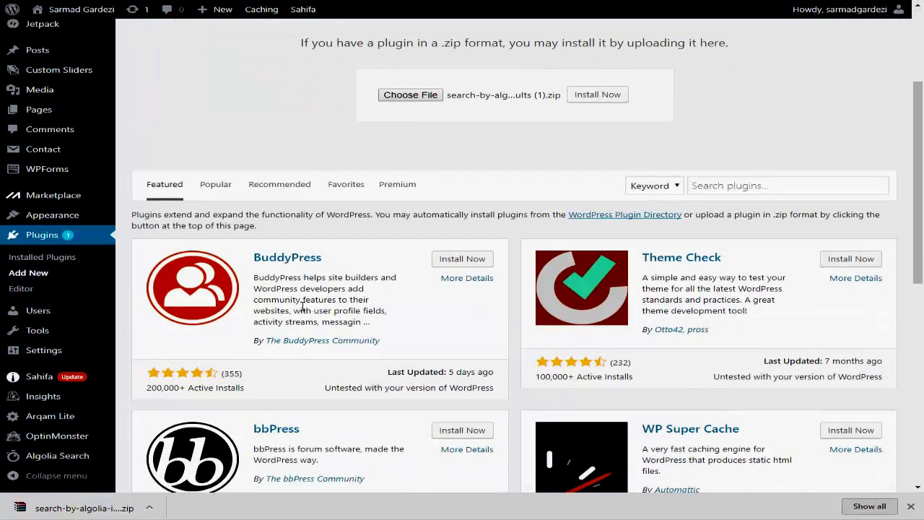
pyautogui.moveTo(101, 466)
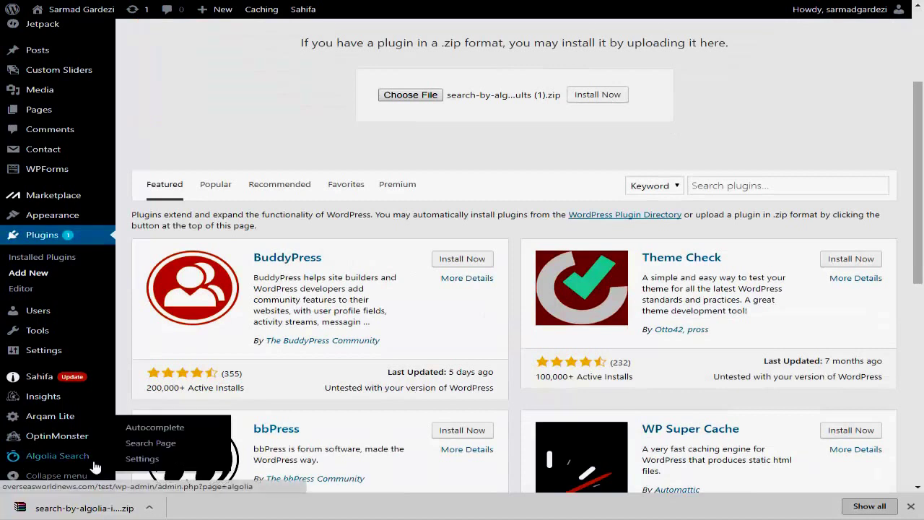
pyautogui.click(142, 459)
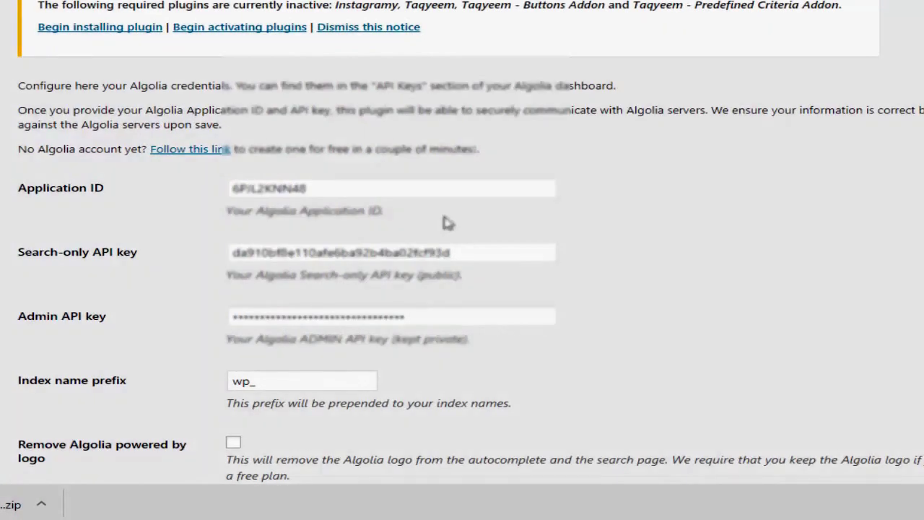
# - Review the Application ID, API keys and wp_ index prefix on the Algolia settings page
pyautogui.scroll(-2, 448, 158)
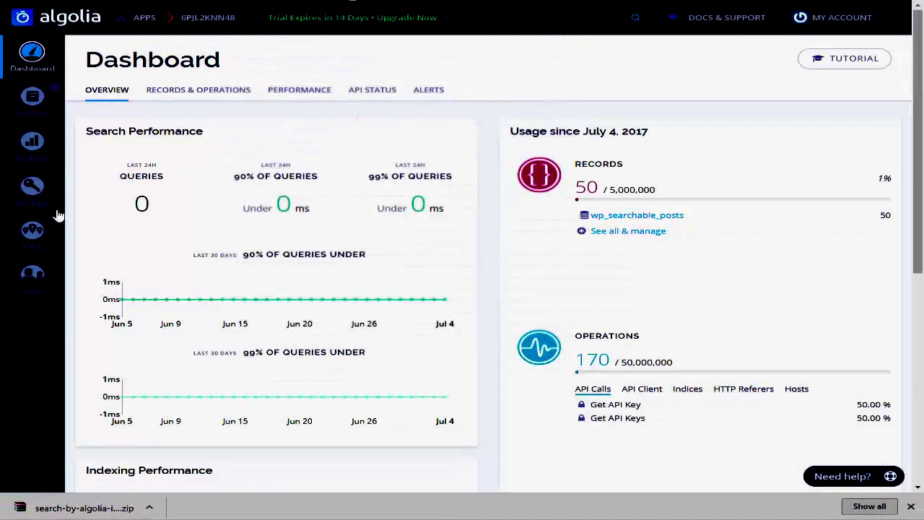
# - Open the API Keys page in the Algolia dashboard
pyautogui.click(32, 186)
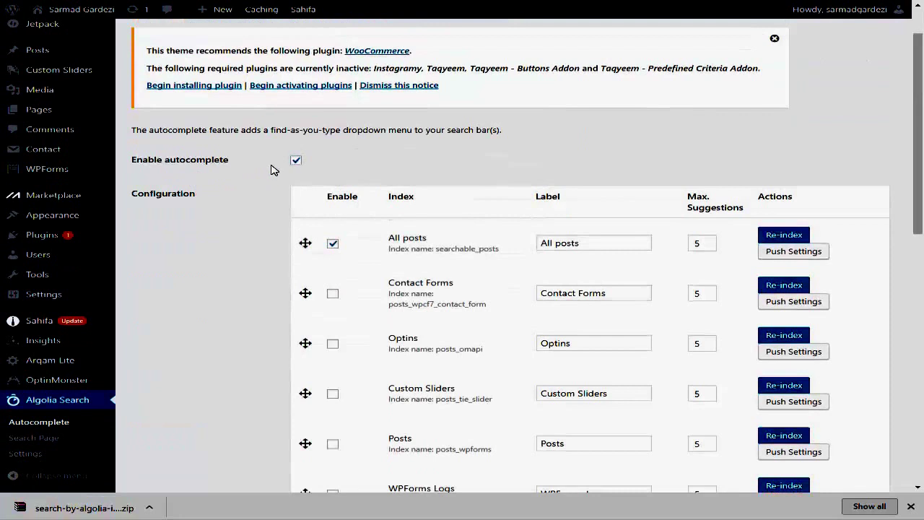
# - Re-index the All posts index on the Autocomplete settings page
pyautogui.scroll(-1, 382, 171)
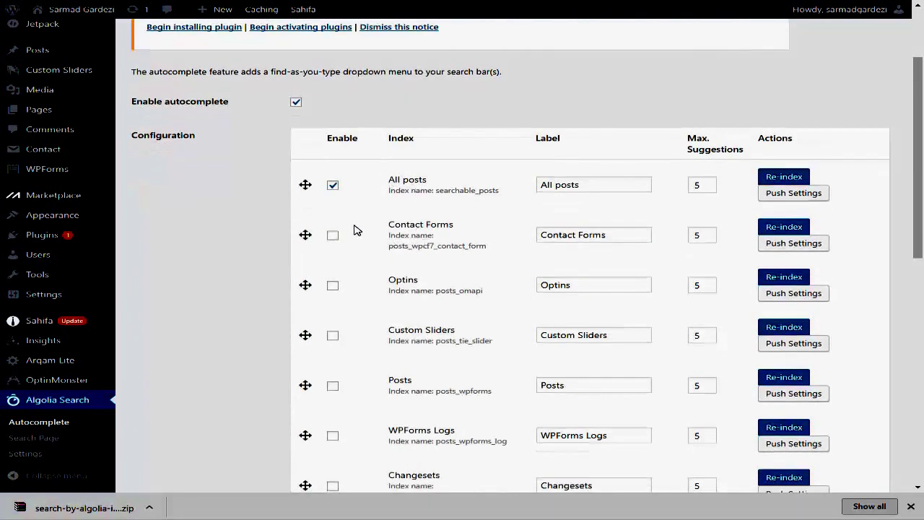
pyautogui.scroll(-1, 354, 229)
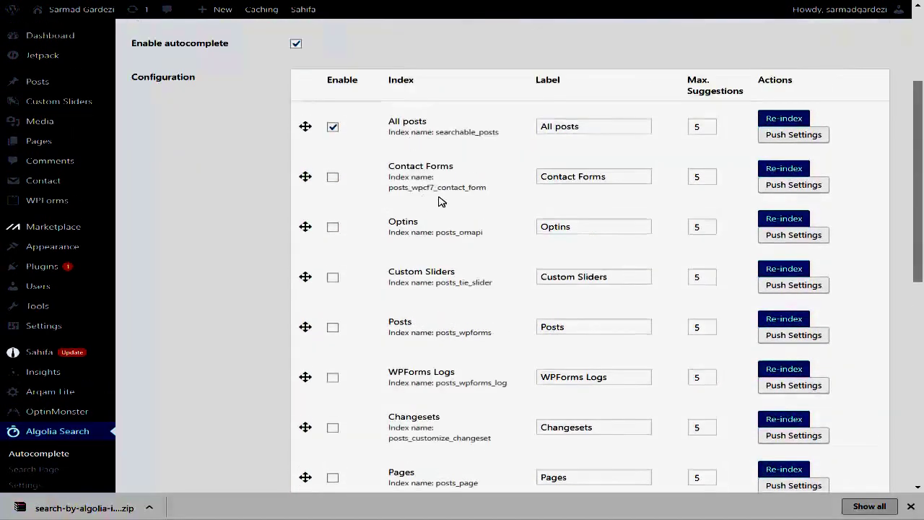
pyautogui.scroll(-2, 448, 184)
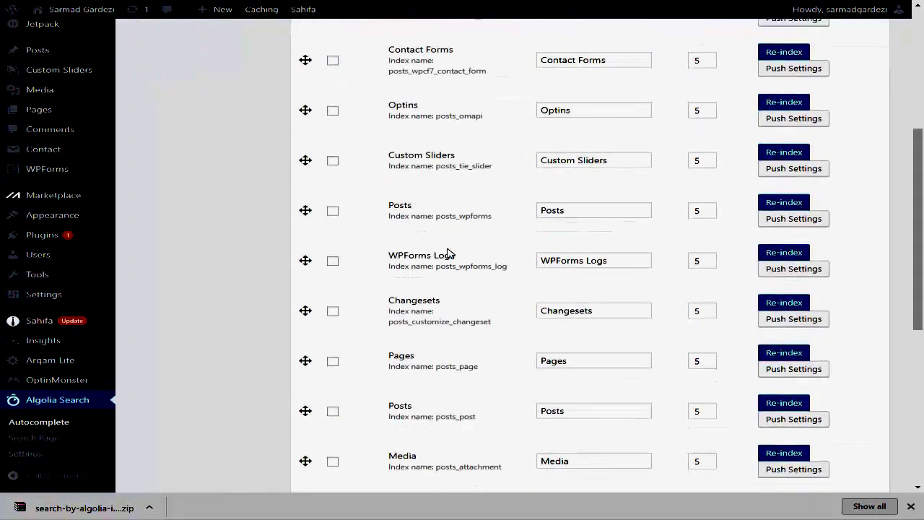
pyautogui.scroll(-2, 462, 284)
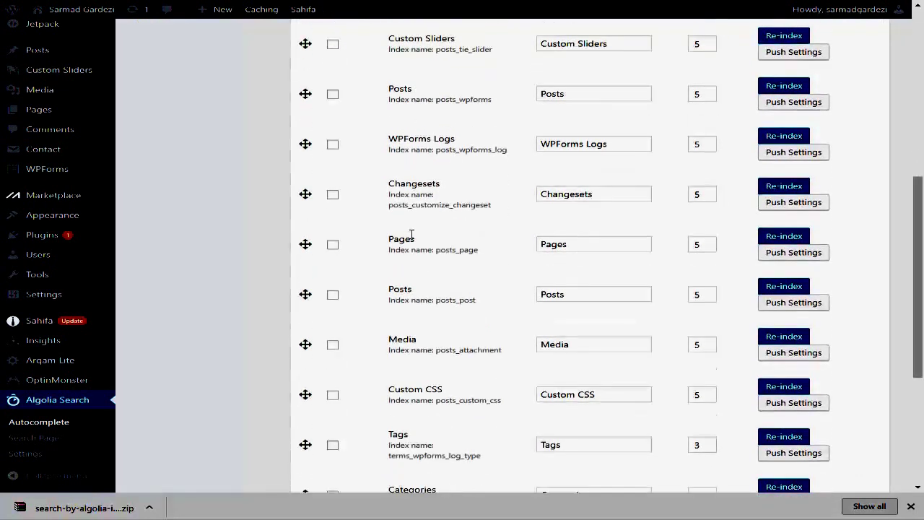
pyautogui.scroll(-1, 465, 376)
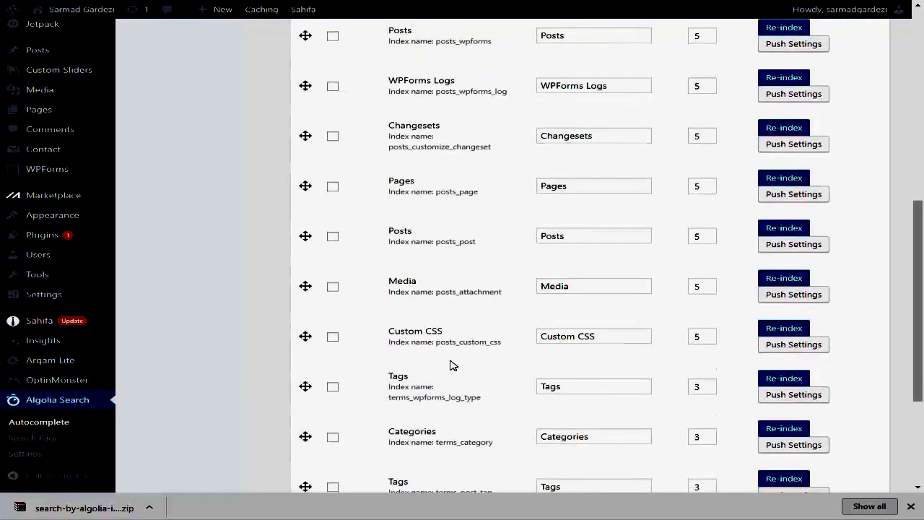
pyautogui.scroll(-2, 433, 393)
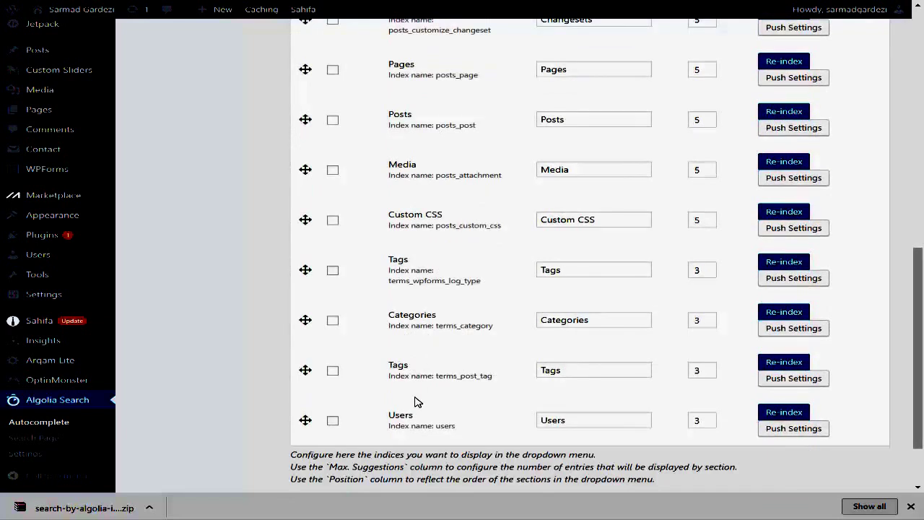
pyautogui.scroll(9, 519, 350)
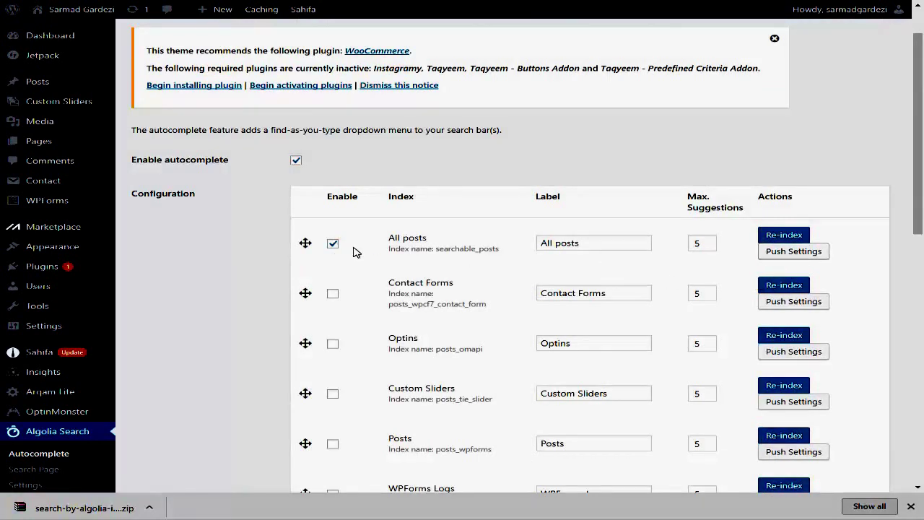
pyautogui.click(785, 235)
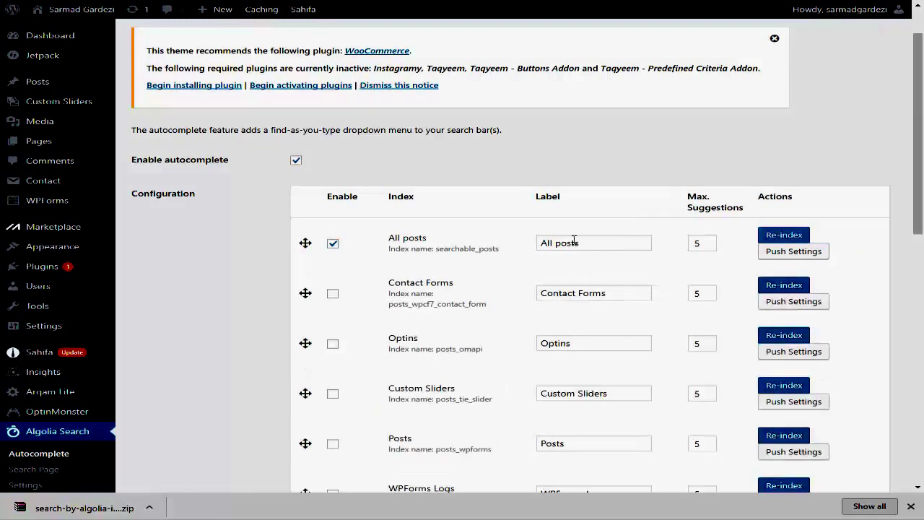
# - Save the autocomplete configuration
pyautogui.scroll(-8, 548, 231)
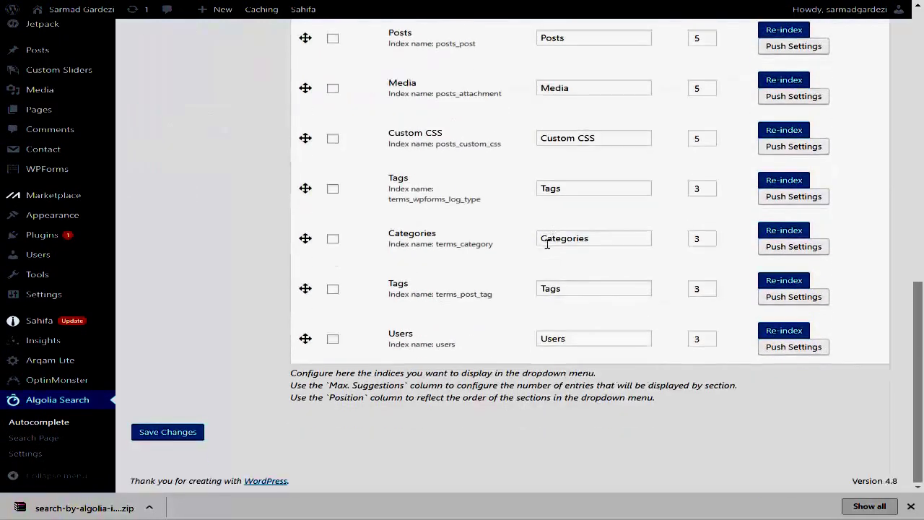
pyautogui.click(172, 433)
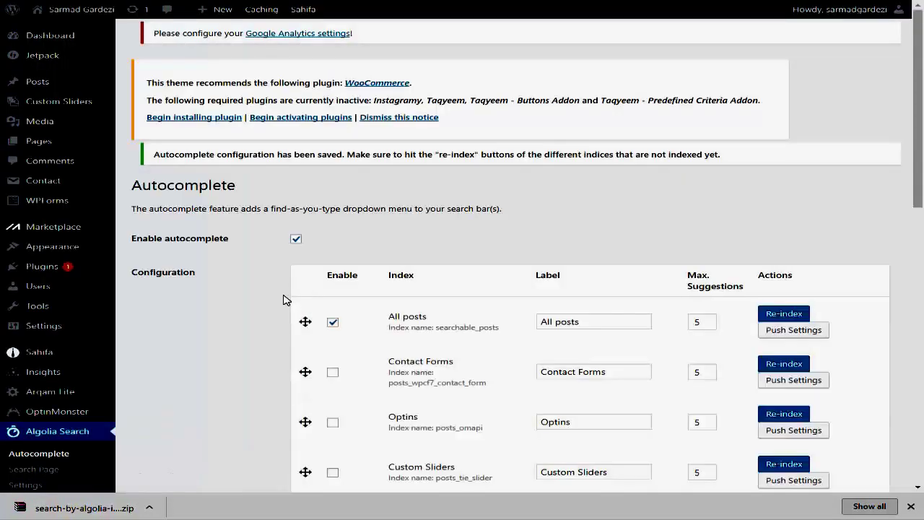
pyautogui.scroll(-3, 221, 281)
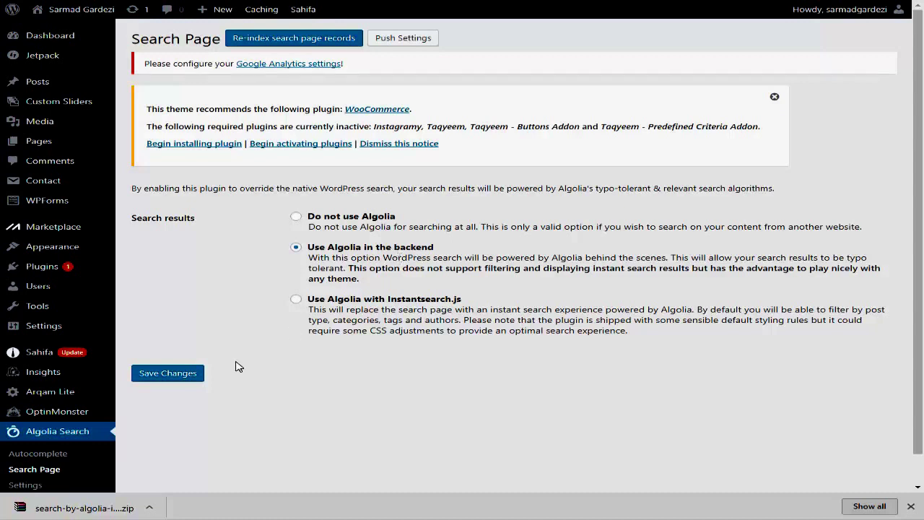
# - Save the Search Page setting with 'Use Algolia in the backend' selected
pyautogui.click(159, 372)
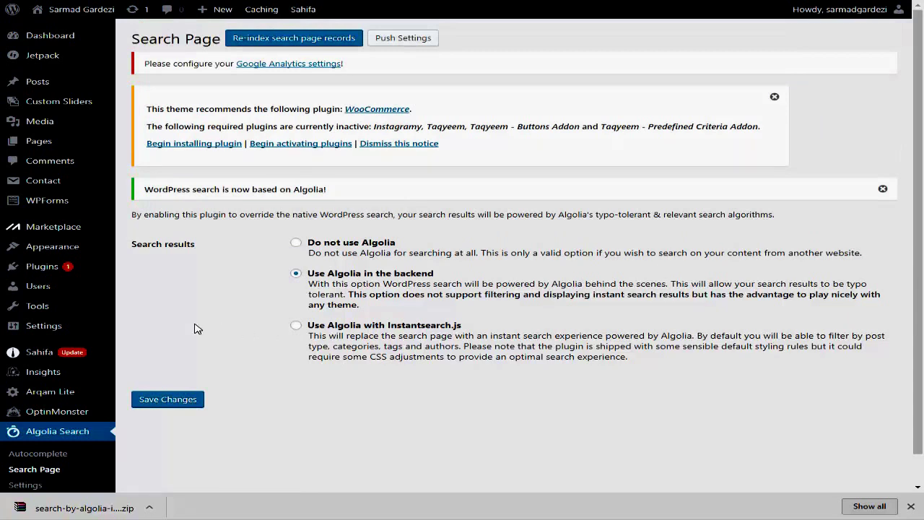
# - On the Widgets page, expand and save the Search widget in the Primary Widget Area
pyautogui.moveTo(90, 253)
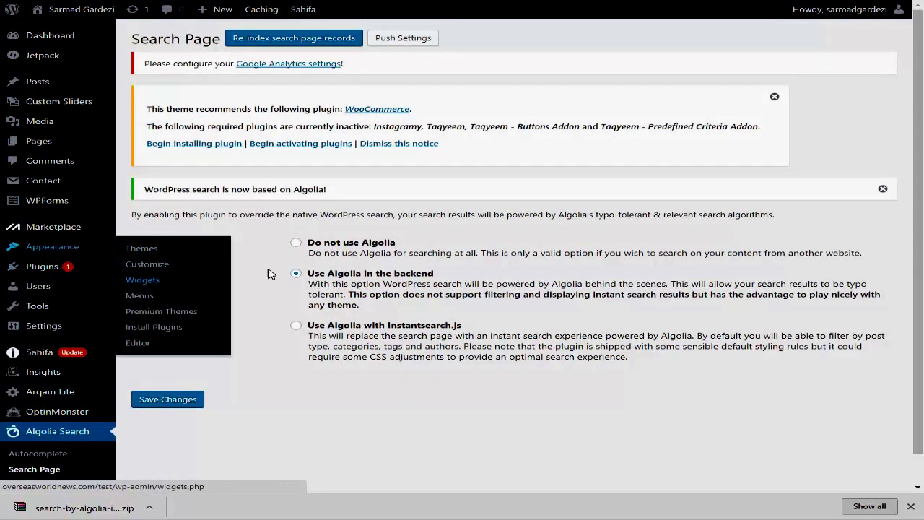
pyautogui.click(148, 280)
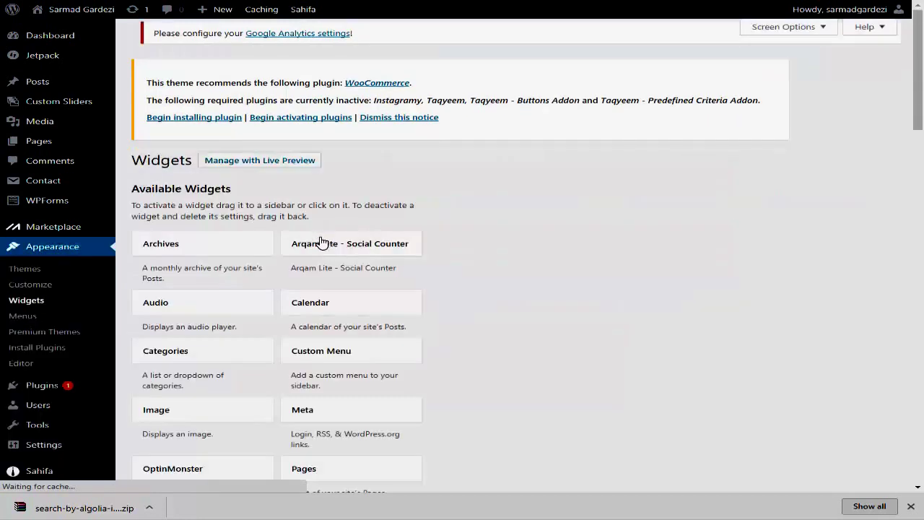
pyautogui.scroll(-8, 396, 280)
pyautogui.scroll(-10, 396, 280)
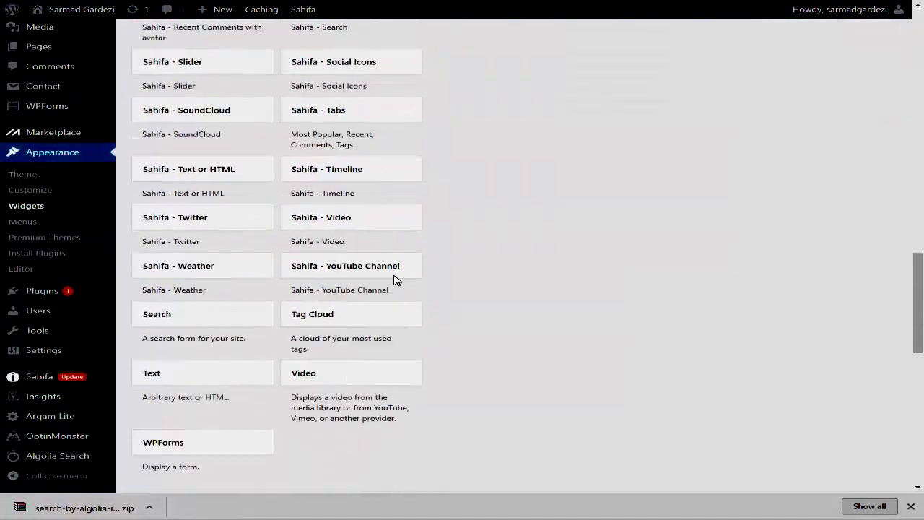
pyautogui.scroll(3, 396, 280)
pyautogui.scroll(3, 397, 280)
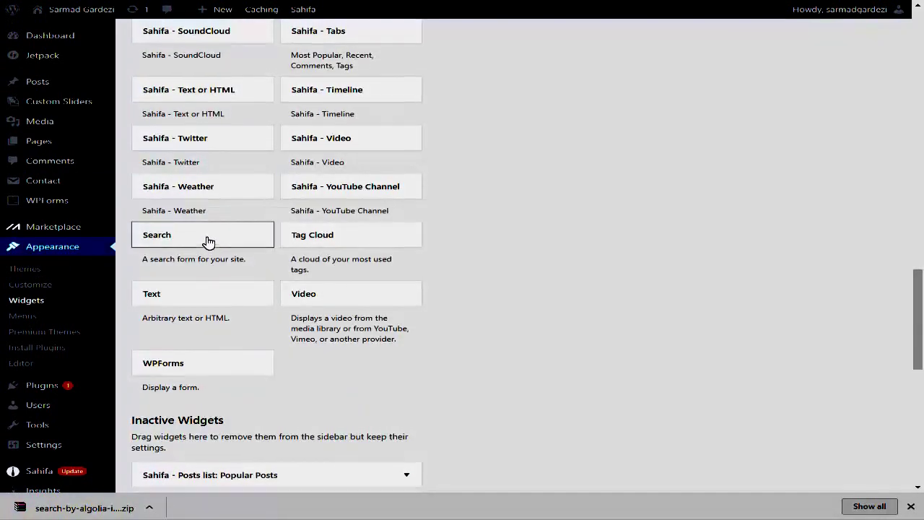
pyautogui.scroll(15, 207, 241)
pyautogui.scroll(3, 207, 241)
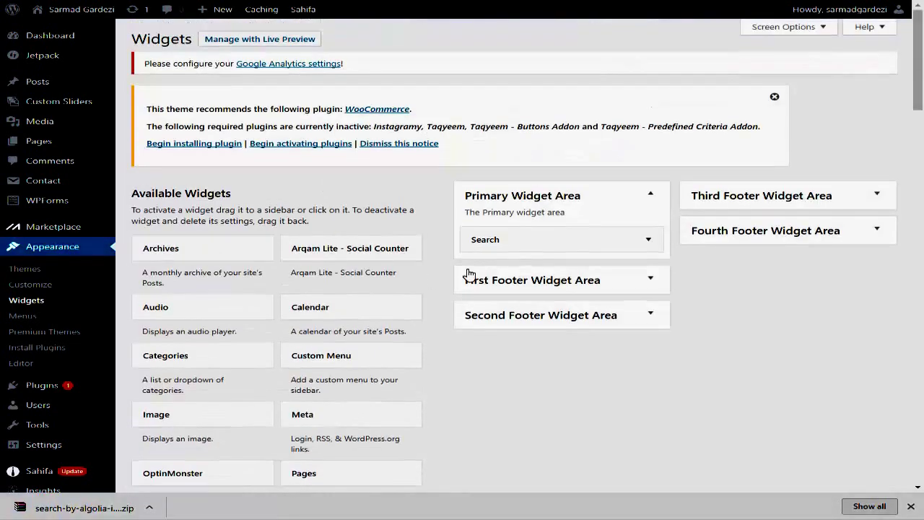
pyautogui.click(647, 239)
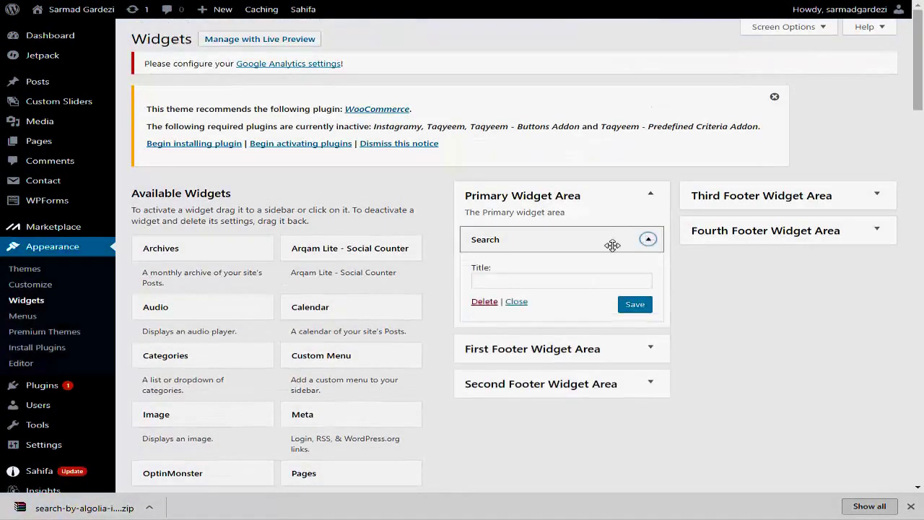
pyautogui.click(634, 306)
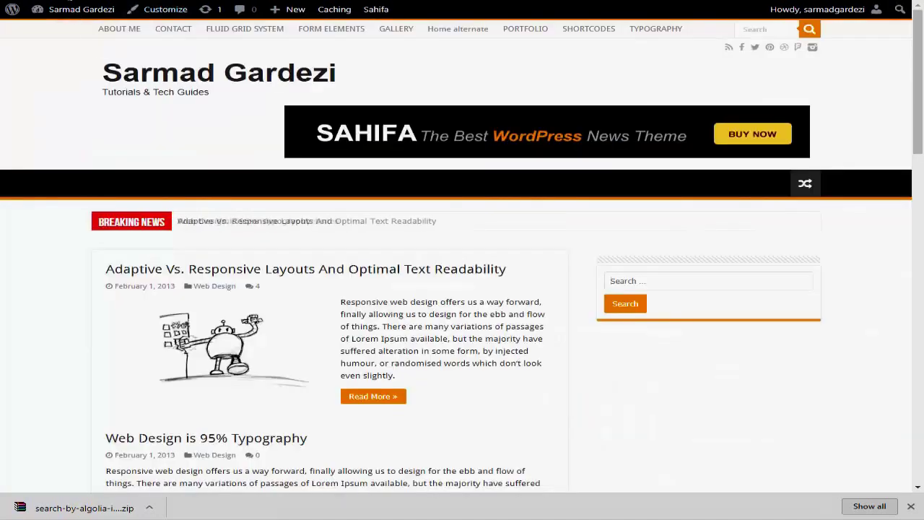
# - Reload the homepage, search 'web' in the sidebar to see Algolia suggestions, then clear it
pyautogui.press('F5')
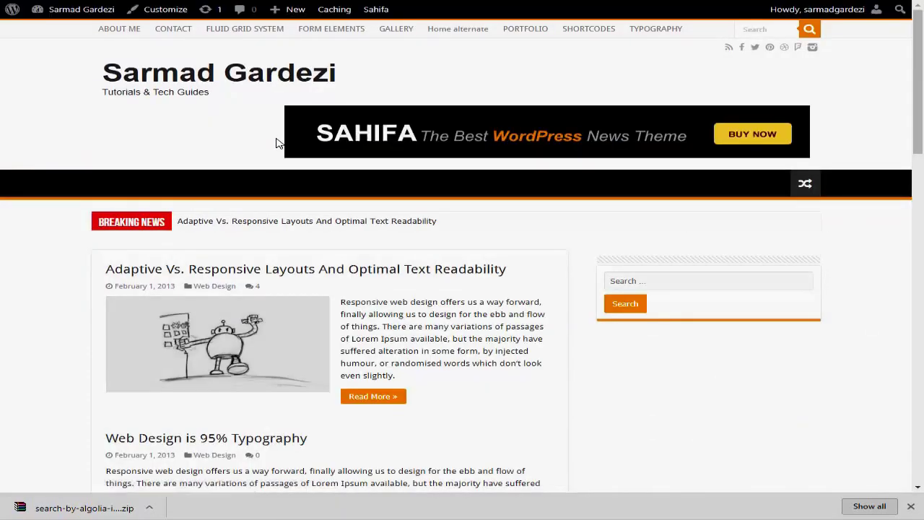
pyautogui.click(653, 281)
pyautogui.write('web')
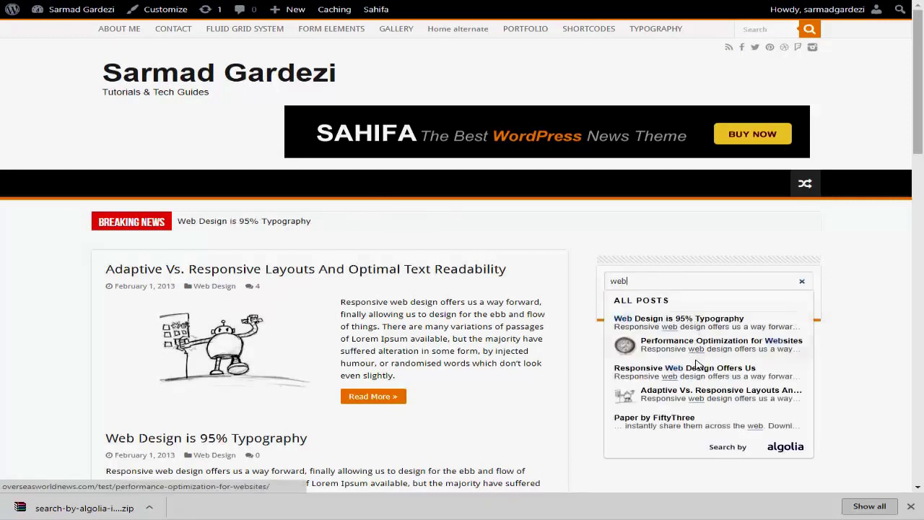
pyautogui.click(802, 282)
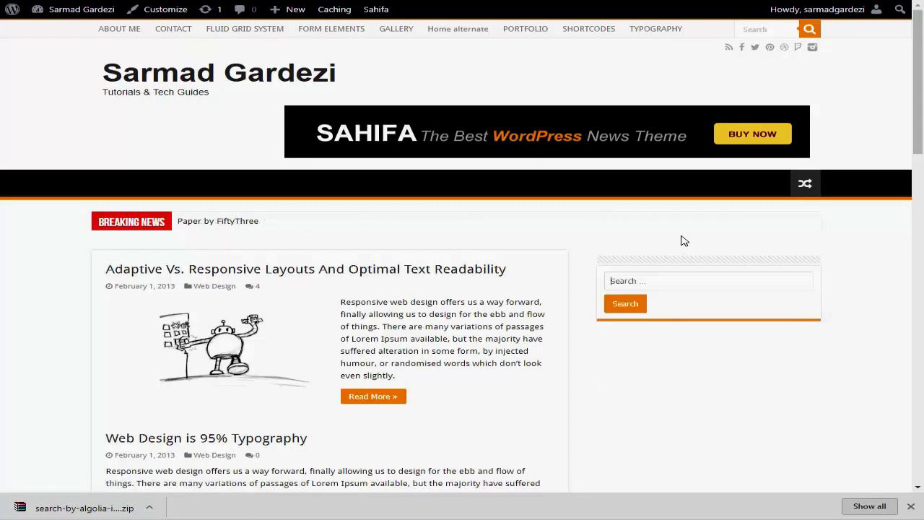